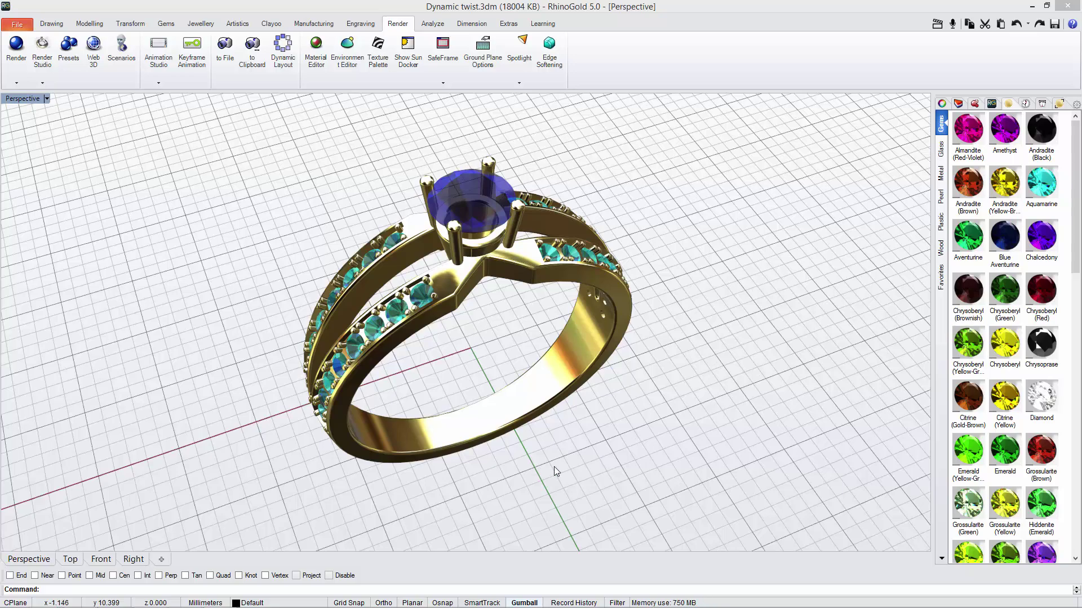
Step: Turn on the Arion Render Studio preview and orbit to view the ring from lower down
{"action": "right_click_drag", "start_coordinate": [555, 466], "coordinate": [575, 454]}
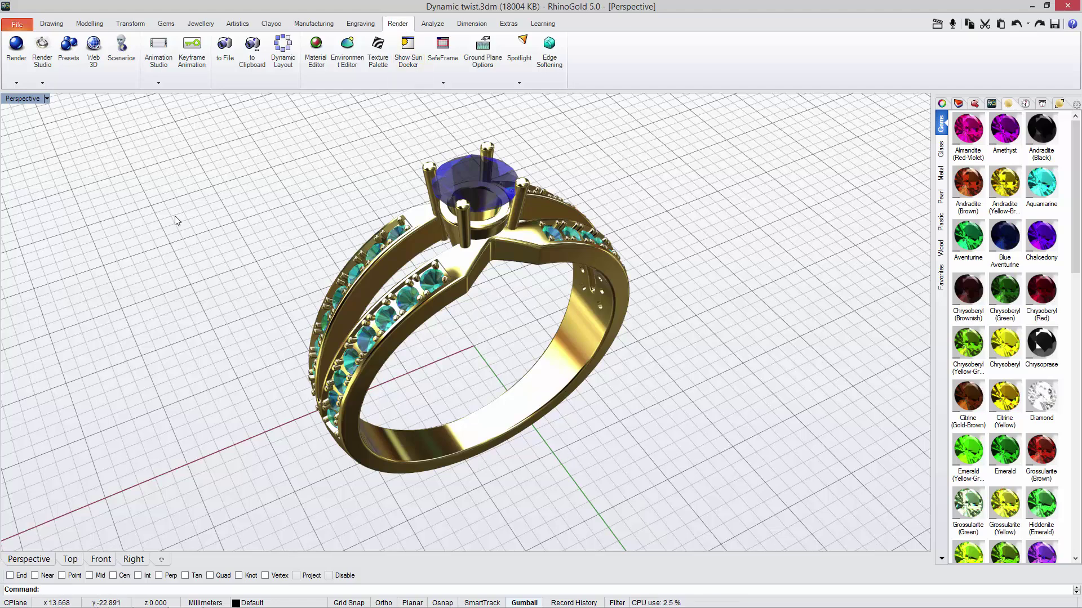
{"action": "left_click", "coordinate": [43, 68]}
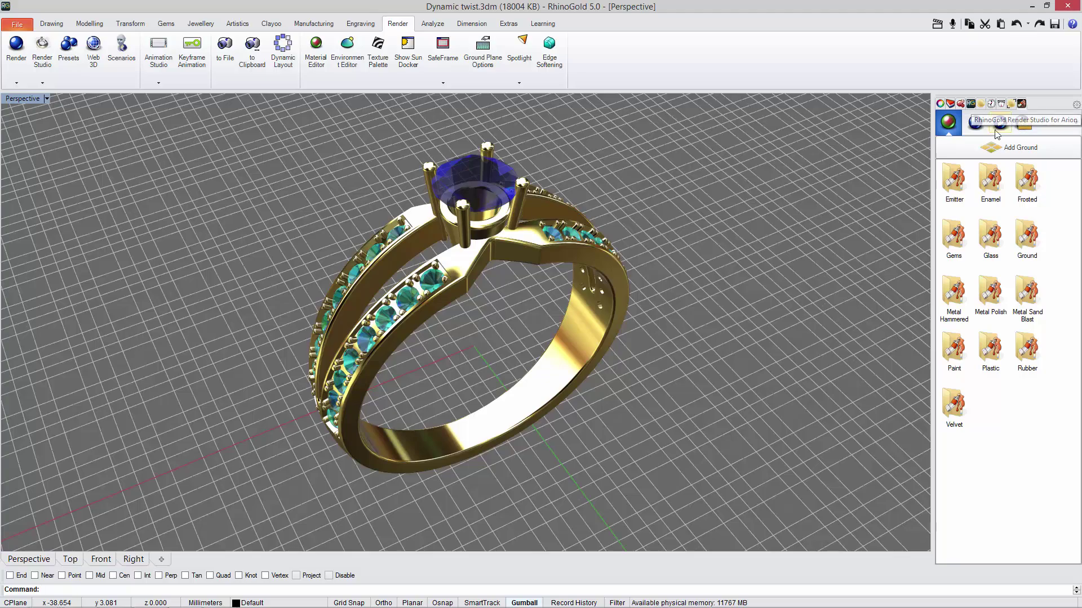
{"action": "right_click_drag", "start_coordinate": [704, 349], "coordinate": [725, 310]}
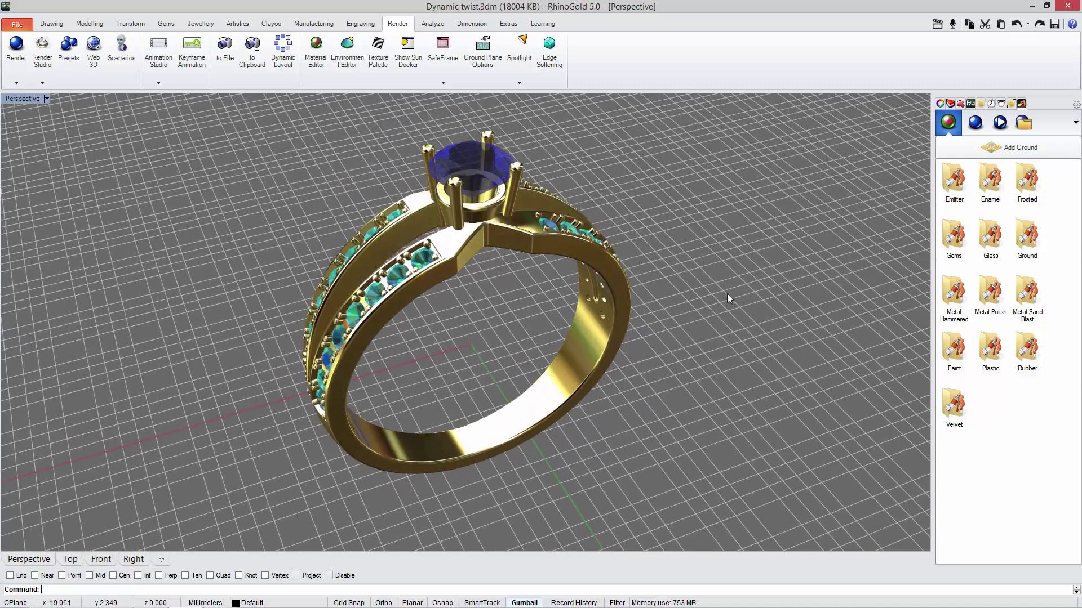
Step: Place a ground beneath the ring and apply the Black - Reflective ground material
{"action": "left_click", "coordinate": [953, 149]}
{"action": "right_click_drag", "start_coordinate": [734, 355], "coordinate": [509, 384]}
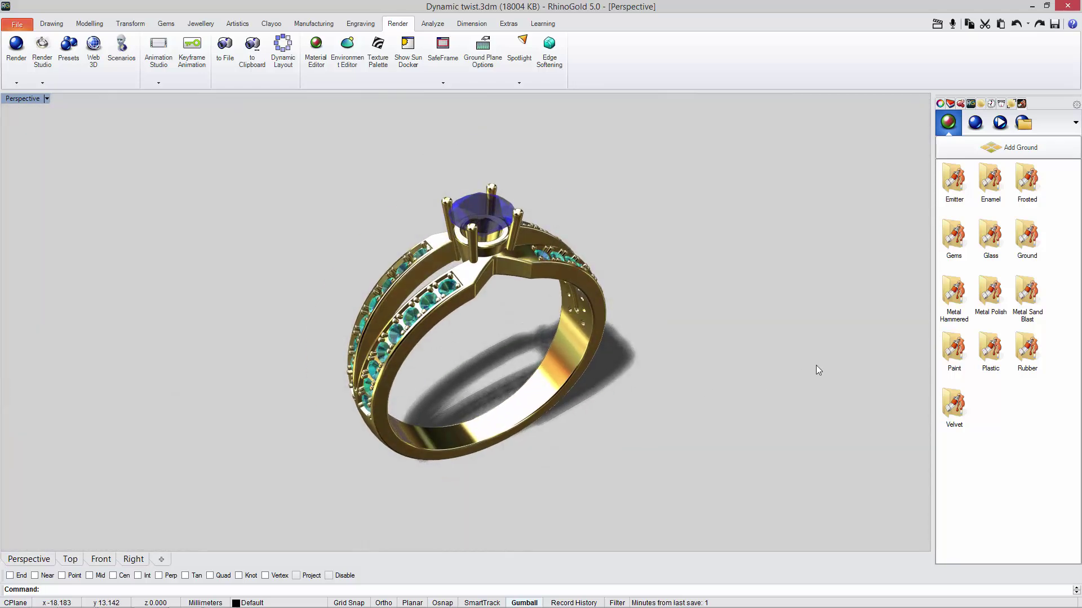
{"action": "double_click", "coordinate": [1027, 239]}
{"action": "right_click_drag", "start_coordinate": [697, 423], "coordinate": [699, 432]}
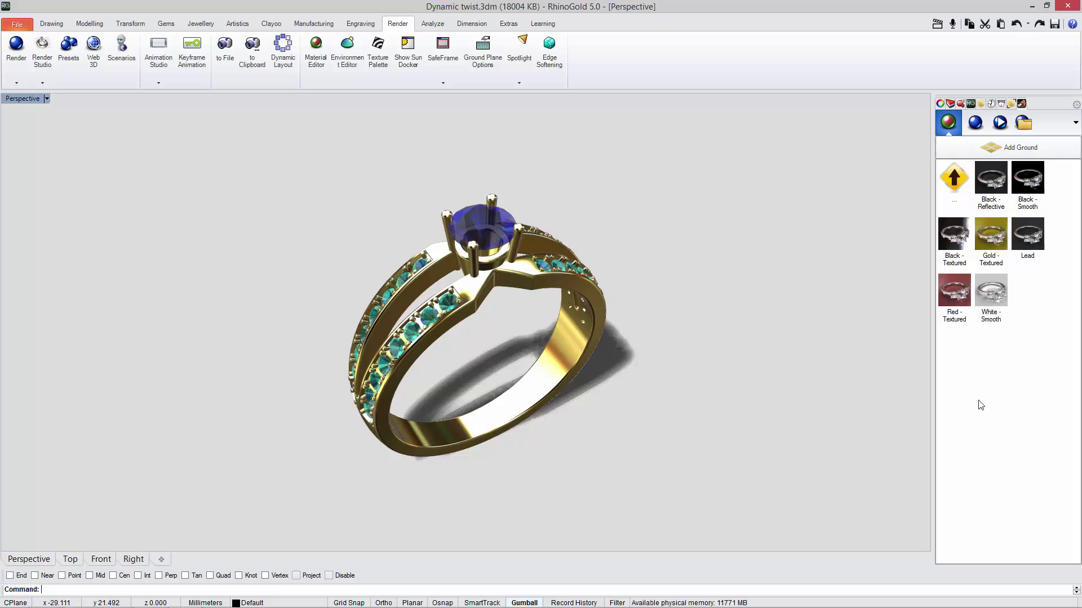
{"action": "left_click_drag", "start_coordinate": [992, 188], "coordinate": [688, 422]}
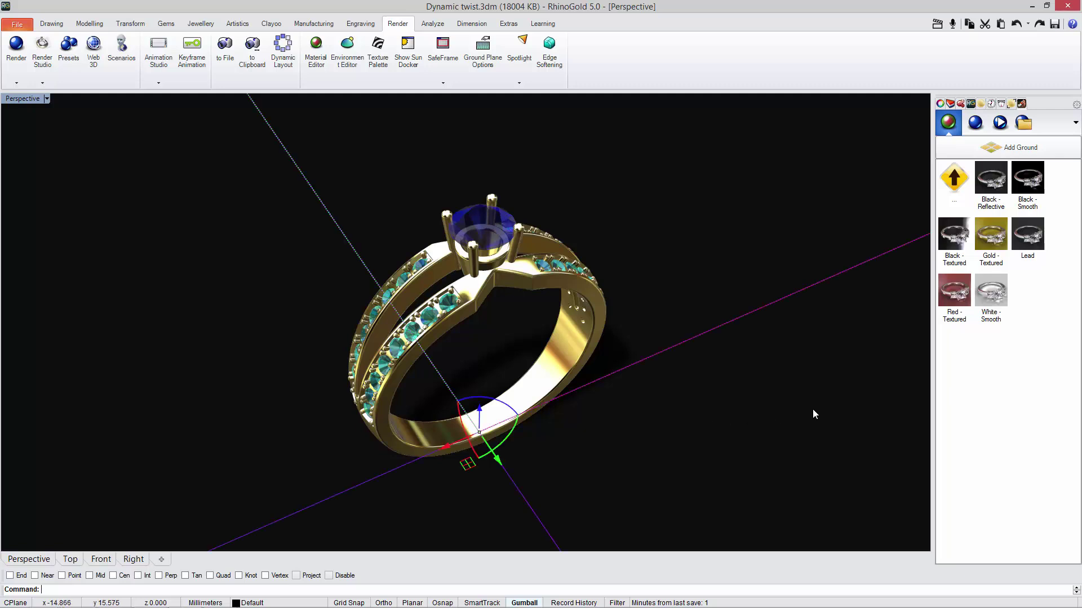
{"action": "double_click", "coordinate": [956, 181]}
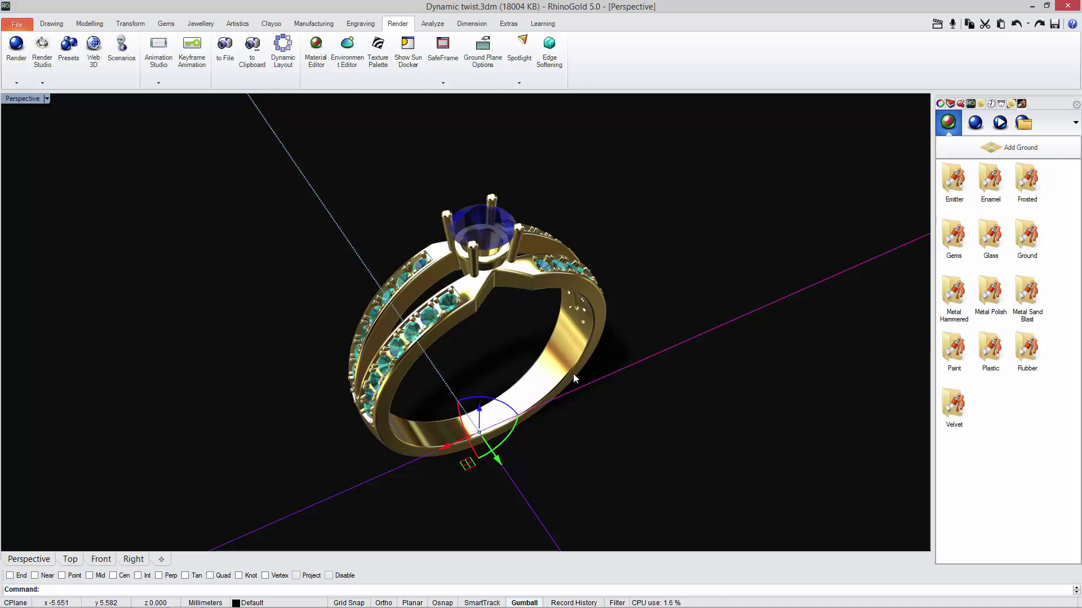
{"action": "left_click", "coordinate": [475, 215]}
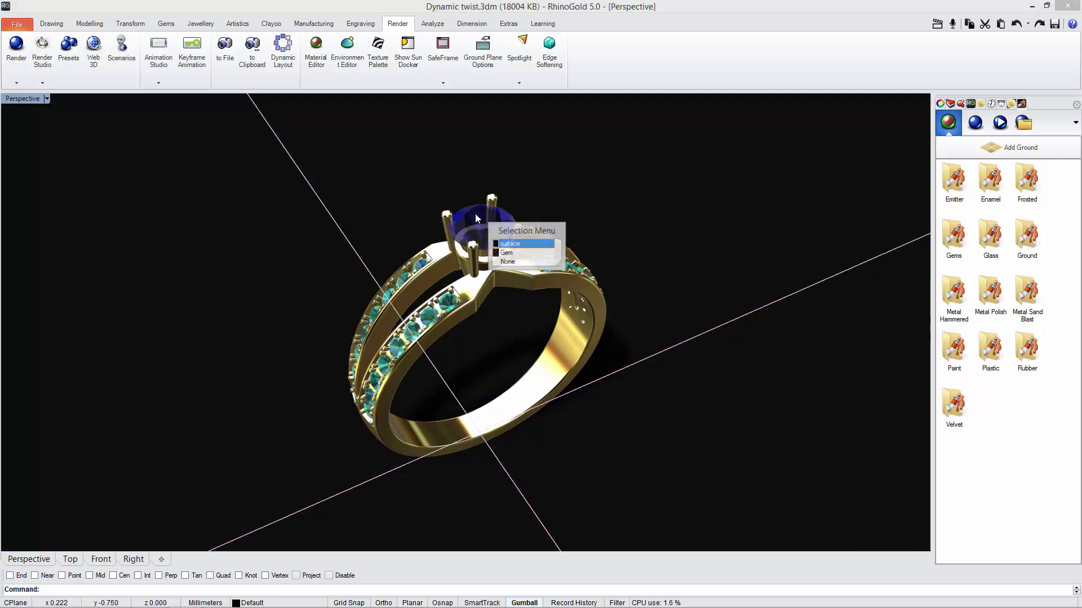
Step: Give the centre stone the Tourmaline (Blue) gem material
{"action": "left_click", "coordinate": [507, 252]}
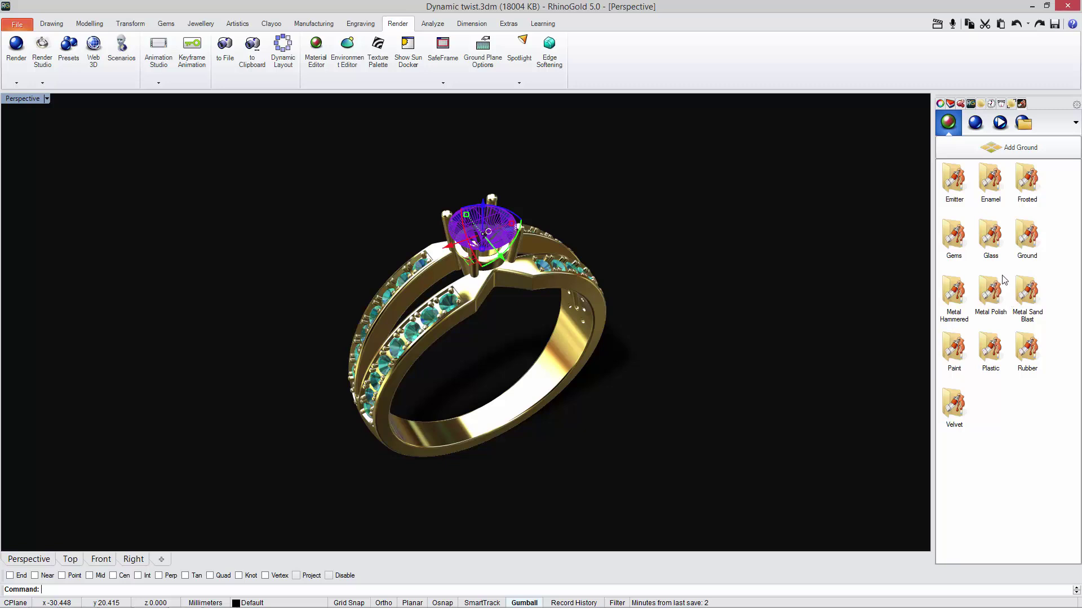
{"action": "double_click", "coordinate": [954, 239]}
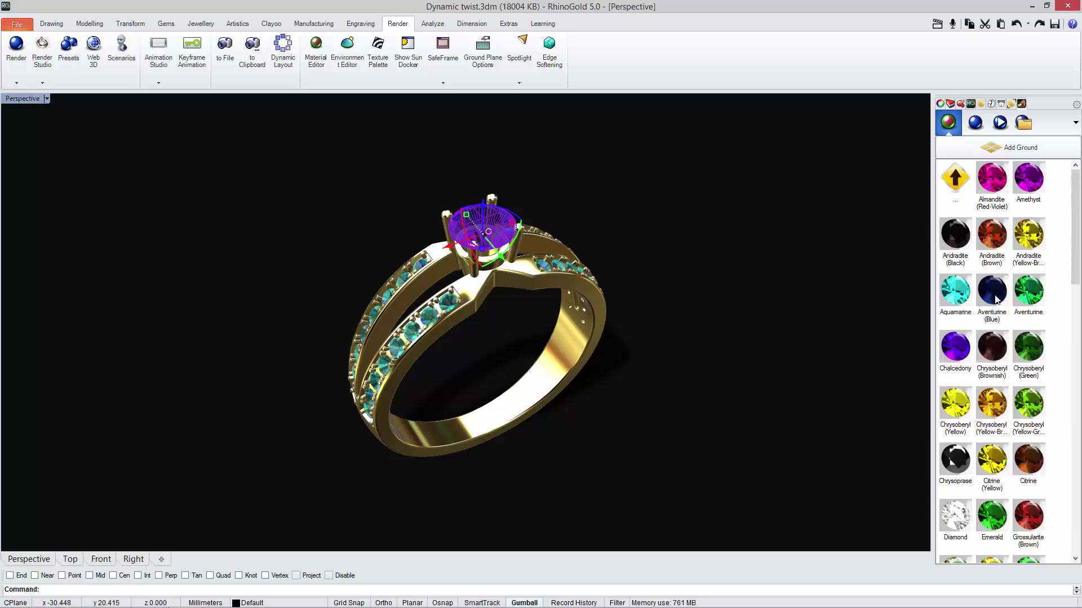
{"action": "left_click_drag", "start_coordinate": [1075, 270], "coordinate": [1068, 483]}
{"action": "left_click", "coordinate": [1037, 499]}
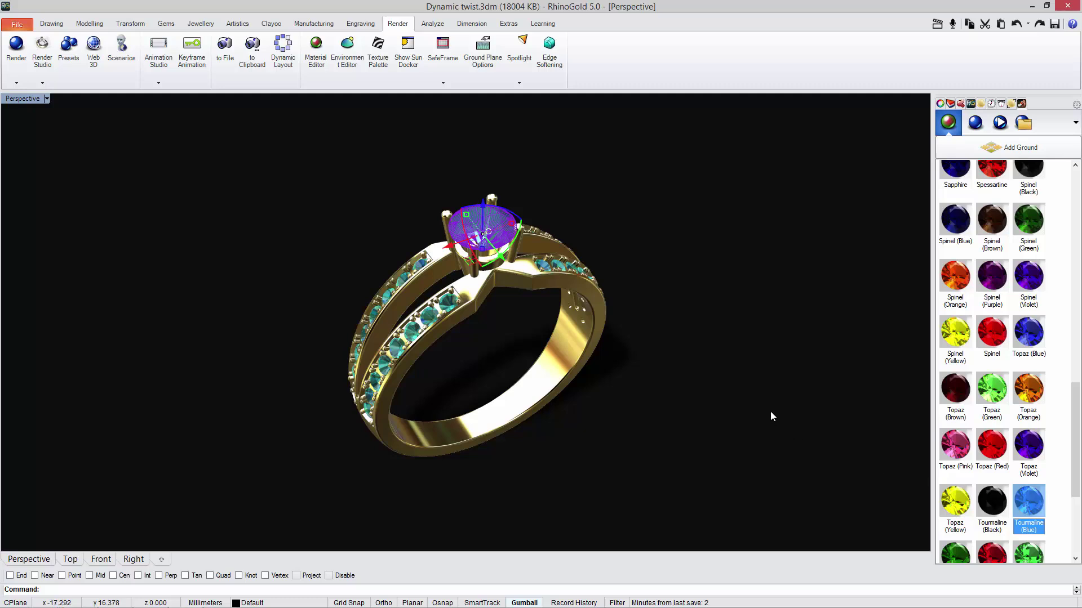
Step: Select all side gems, excluding the centre stone, and apply the Diamond material
{"action": "middle_click", "coordinate": [515, 350]}
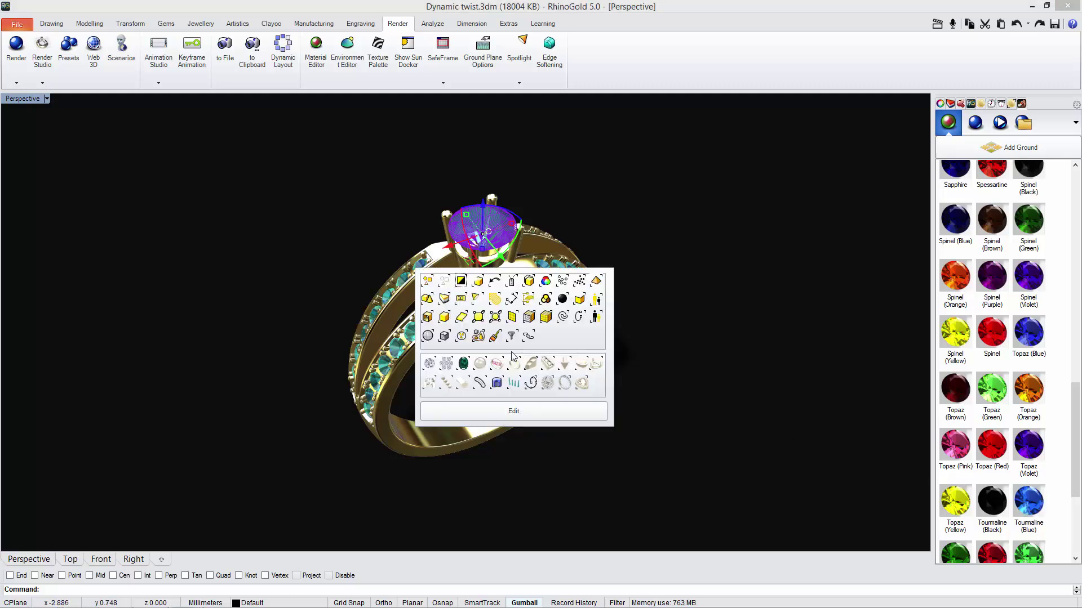
{"action": "left_click", "coordinate": [429, 363]}
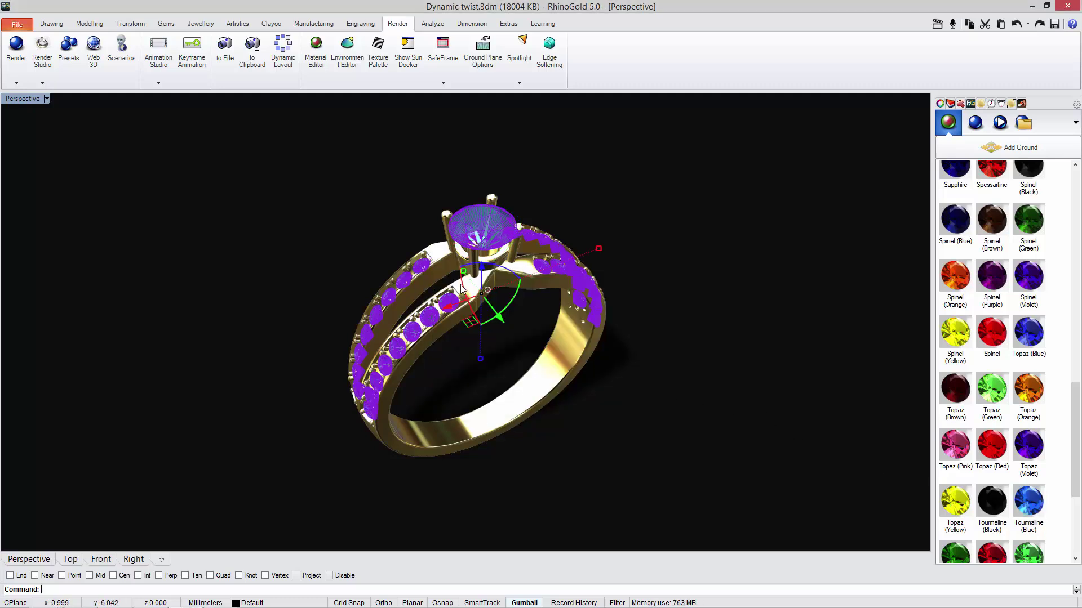
{"action": "left_click", "coordinate": [471, 216], "text": "ctrl"}
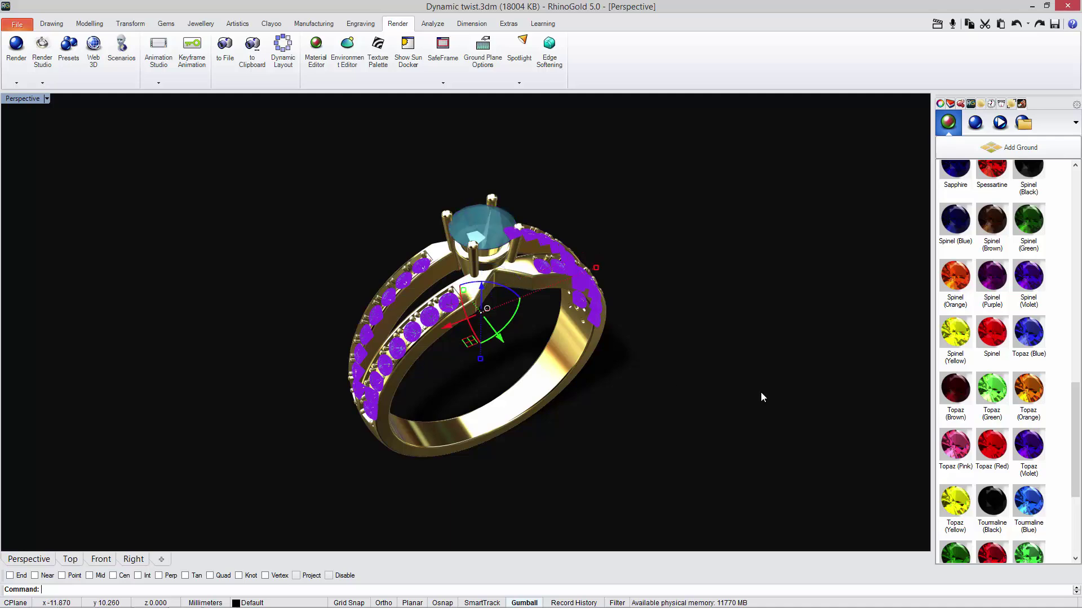
{"action": "left_click_drag", "start_coordinate": [1077, 414], "coordinate": [1079, 280]}
{"action": "left_click", "coordinate": [955, 241]}
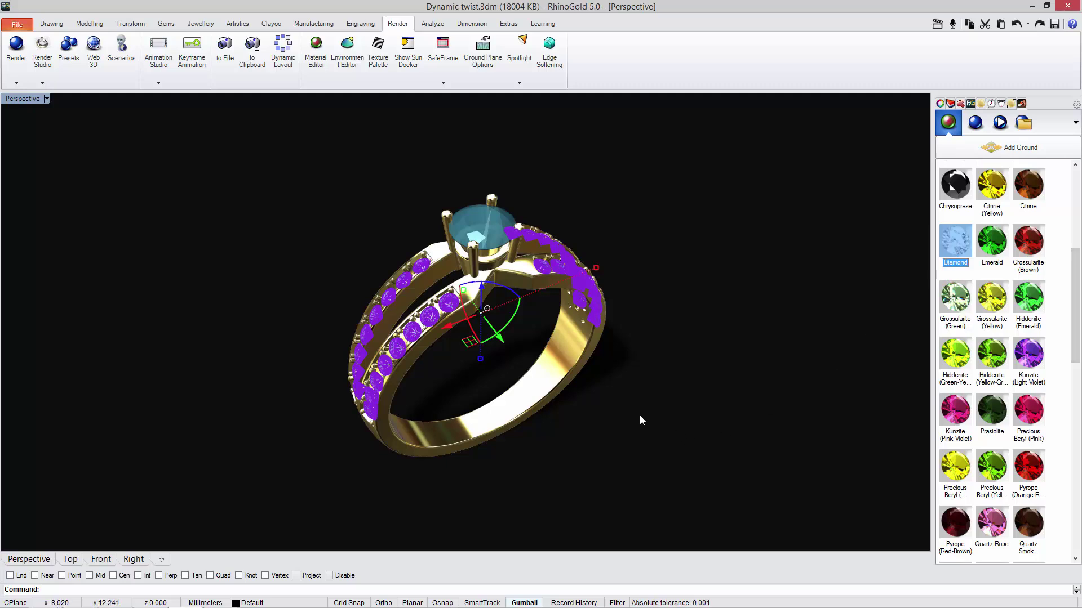
Step: Select the centre stone and invert the selection to get the metal band
{"action": "left_click", "coordinate": [470, 222]}
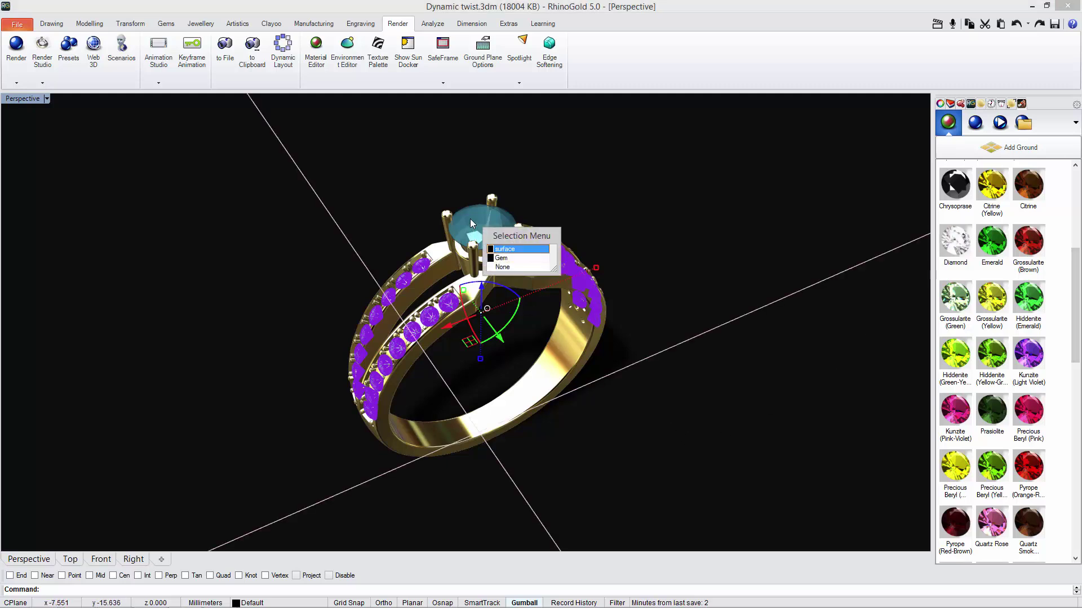
{"action": "left_click", "coordinate": [500, 257]}
{"action": "middle_click", "coordinate": [585, 373]}
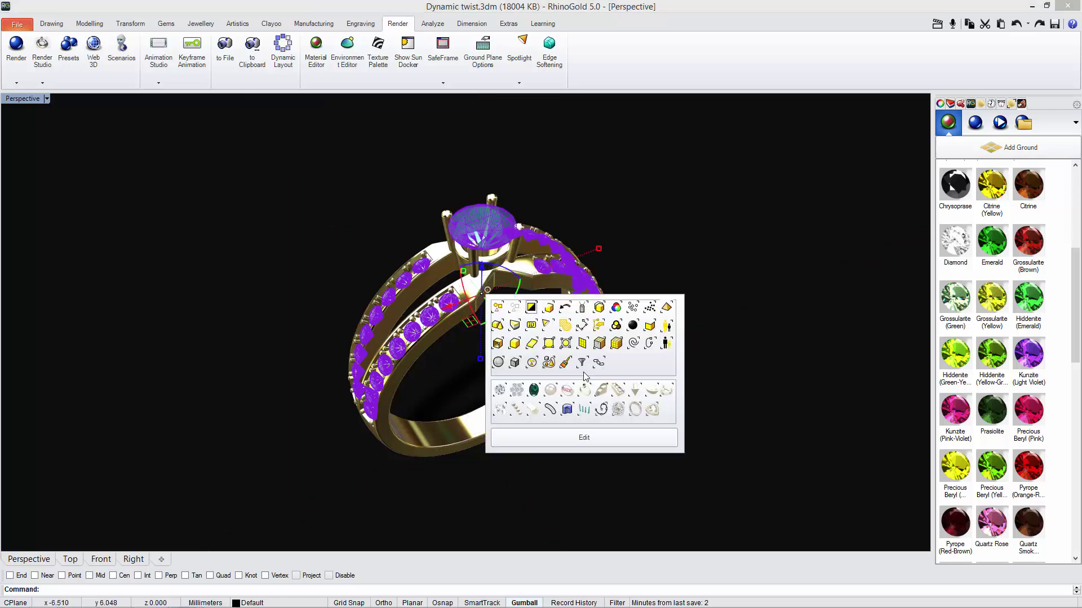
{"action": "left_click", "coordinate": [531, 307]}
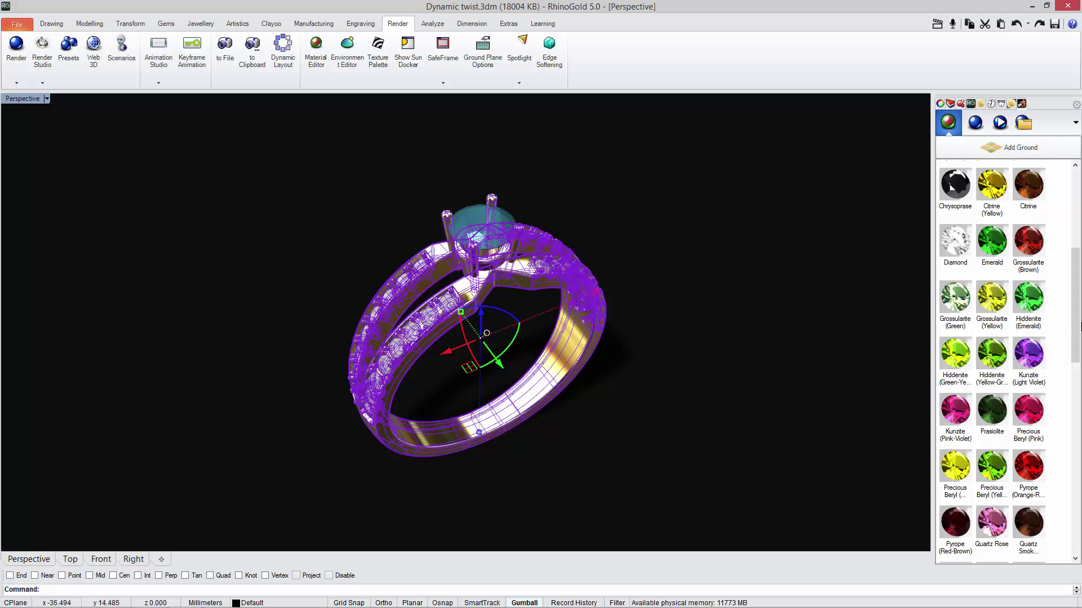
Step: Apply the Yellow Gold material from the Metal Polish library to the ring band
{"action": "left_click_drag", "start_coordinate": [1076, 327], "coordinate": [1076, 251]}
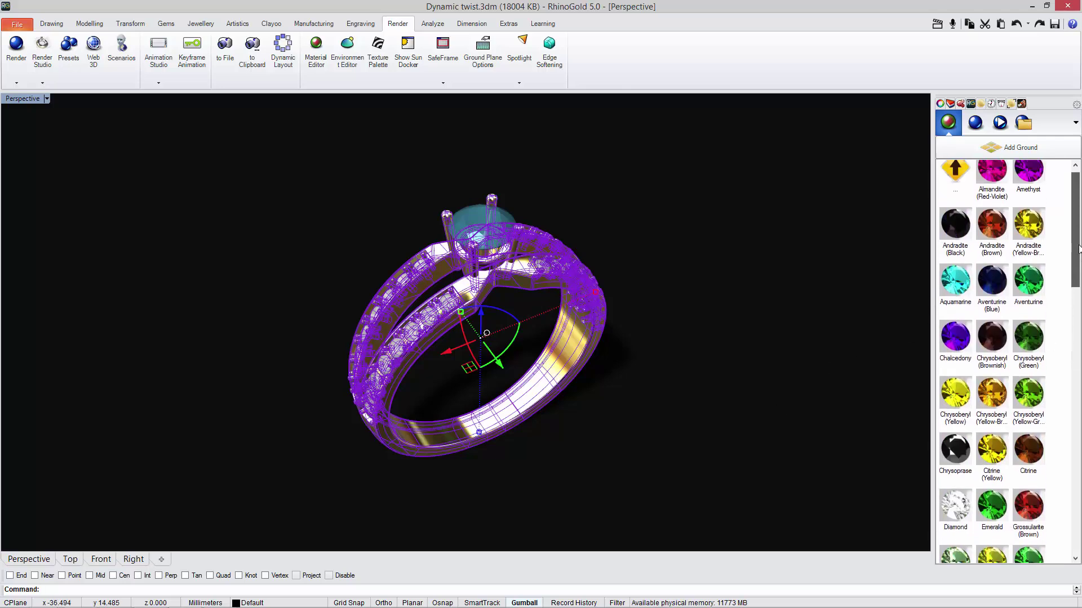
{"action": "double_click", "coordinate": [956, 172]}
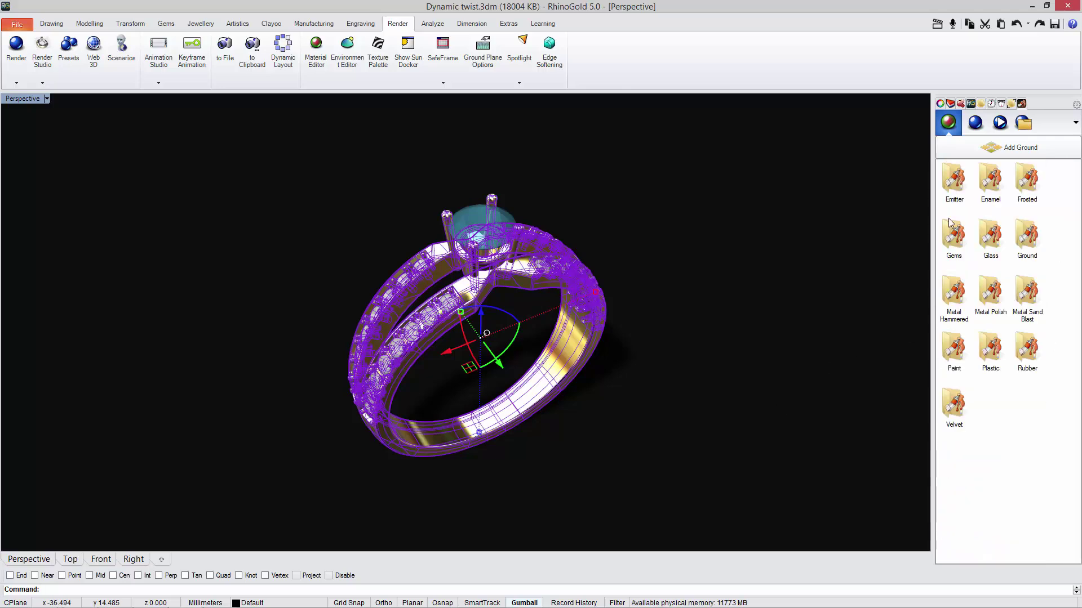
{"action": "double_click", "coordinate": [990, 293]}
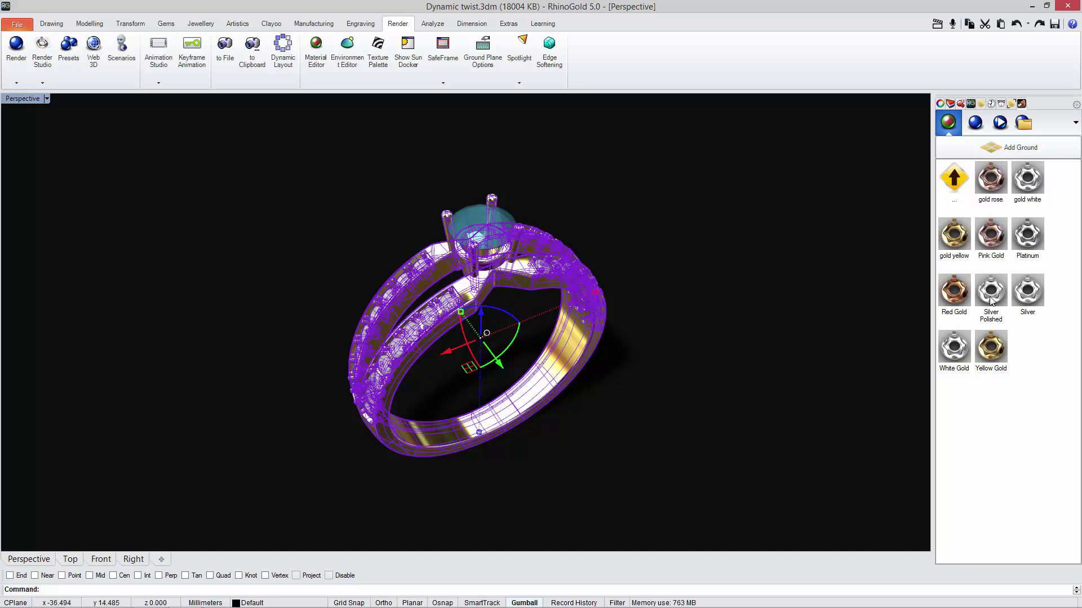
{"action": "left_click", "coordinate": [992, 350]}
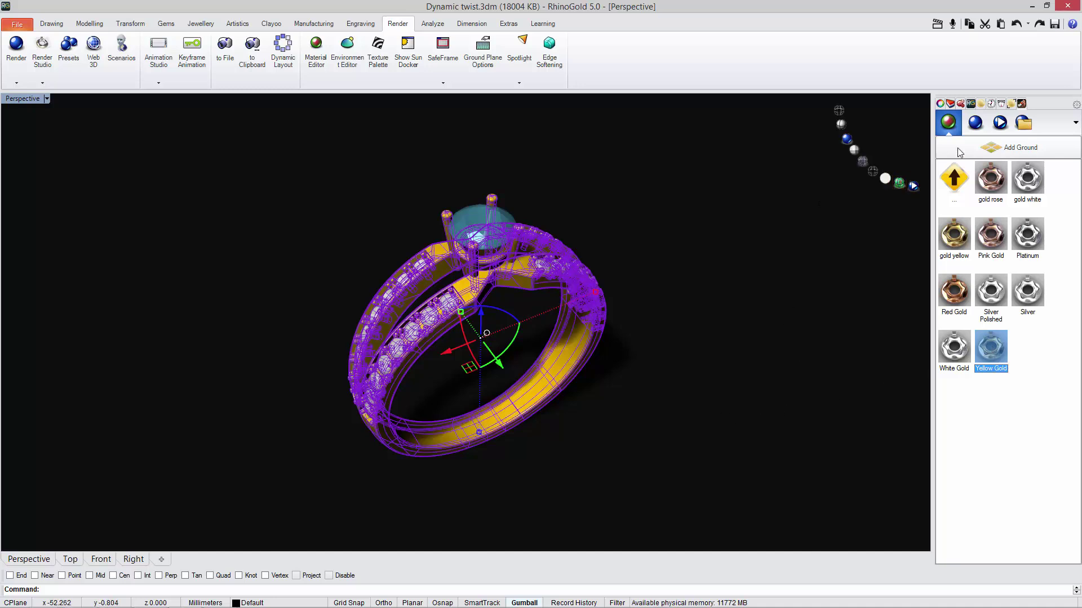
Step: Frame the ring in the Perspective view and choose the 720x486 render resolution preset
{"action": "left_click", "coordinate": [975, 123]}
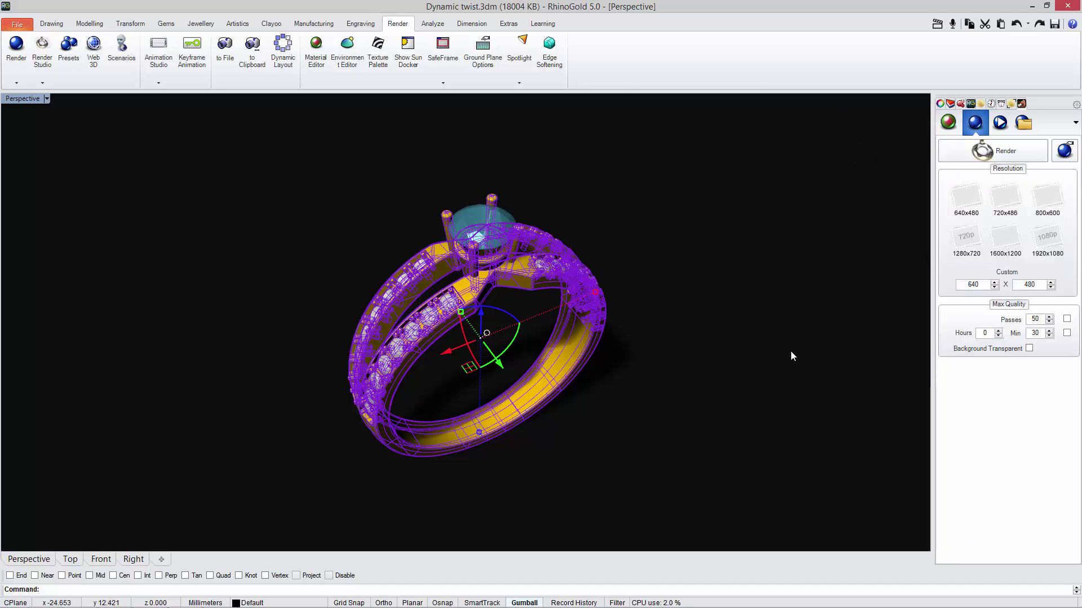
{"action": "right_click_drag", "start_coordinate": [659, 394], "coordinate": [567, 367]}
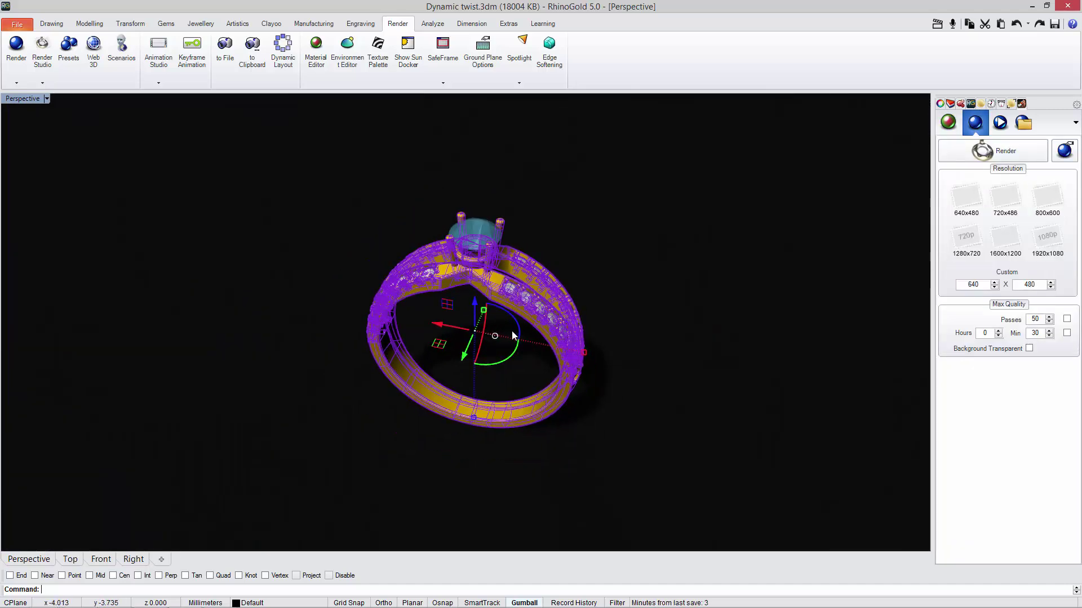
{"action": "right_click_drag", "start_coordinate": [484, 343], "coordinate": [500, 340], "text": "shift"}
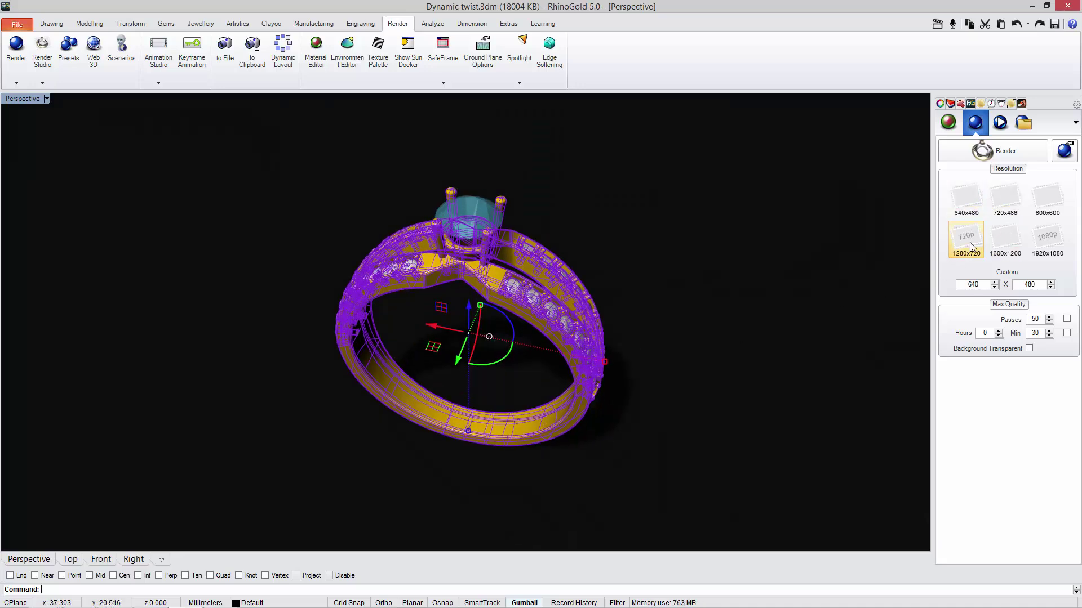
{"action": "left_click", "coordinate": [1004, 200]}
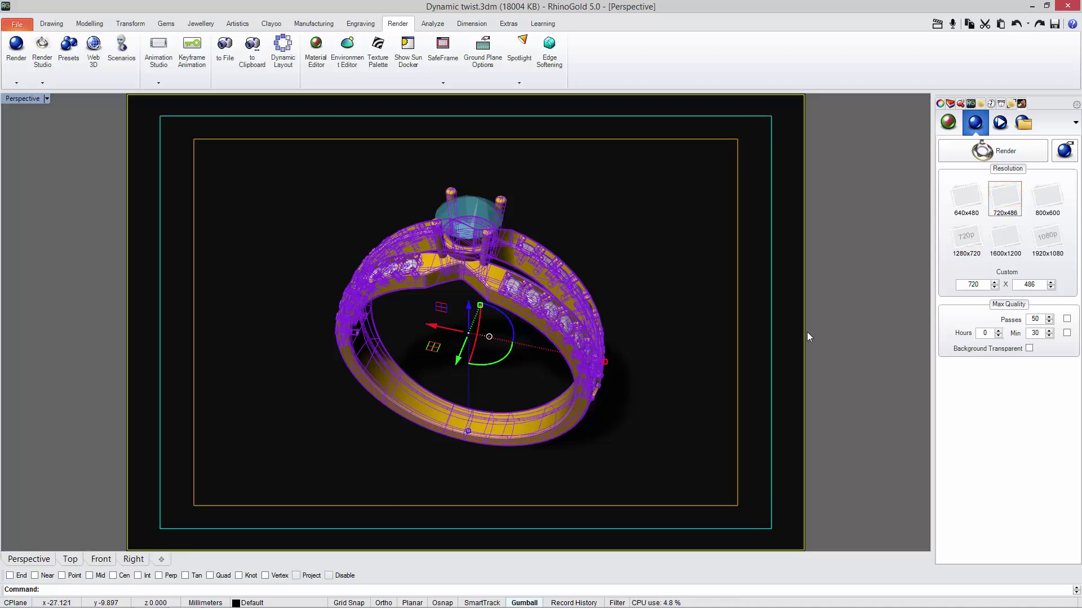
Step: Run a quick Arion test render, stop it, and close the Image Editor
{"action": "left_click", "coordinate": [973, 158]}
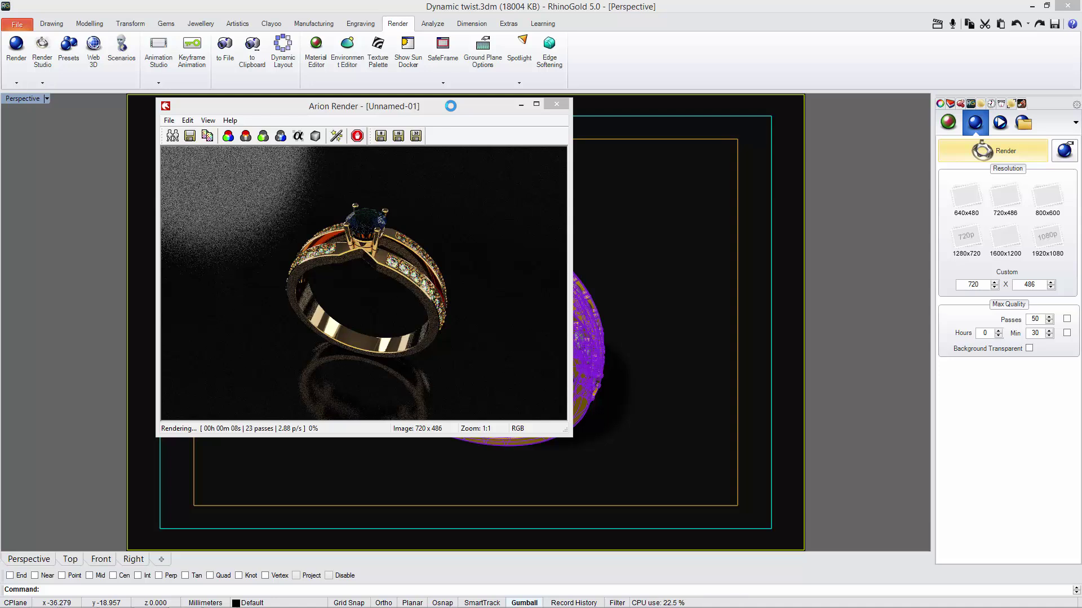
{"action": "left_click_drag", "start_coordinate": [451, 106], "coordinate": [516, 129]}
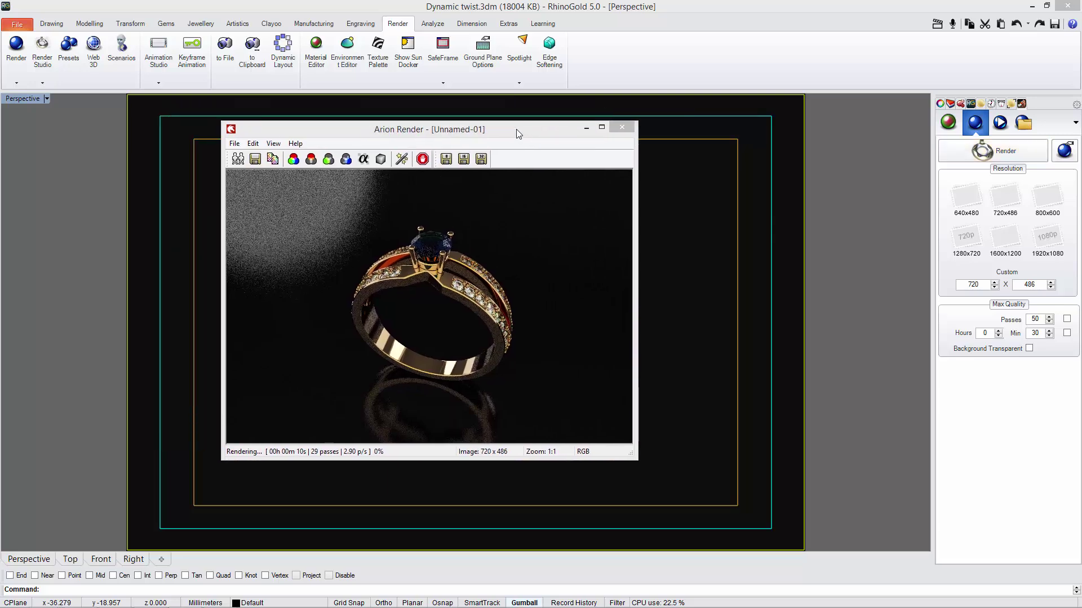
{"action": "left_click", "coordinate": [422, 159]}
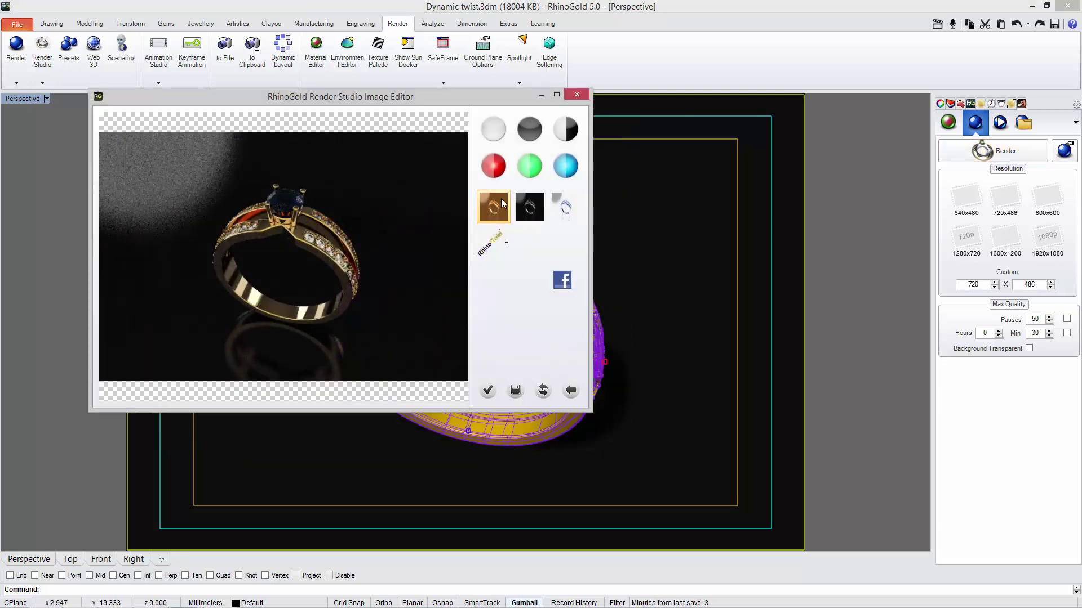
{"action": "left_click", "coordinate": [577, 94]}
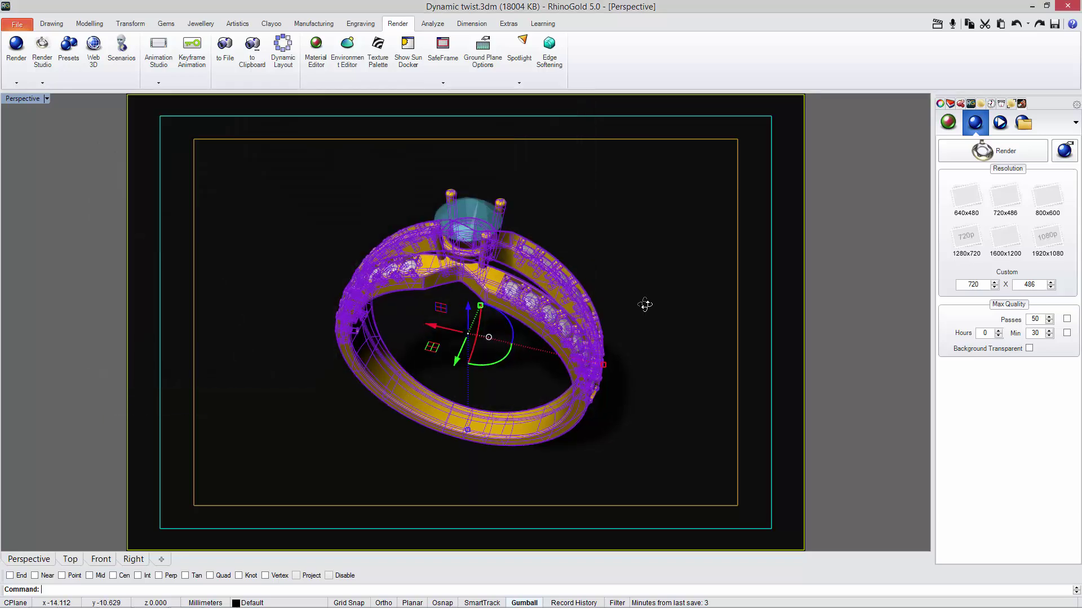
{"action": "right_click_drag", "start_coordinate": [645, 304], "coordinate": [659, 302]}
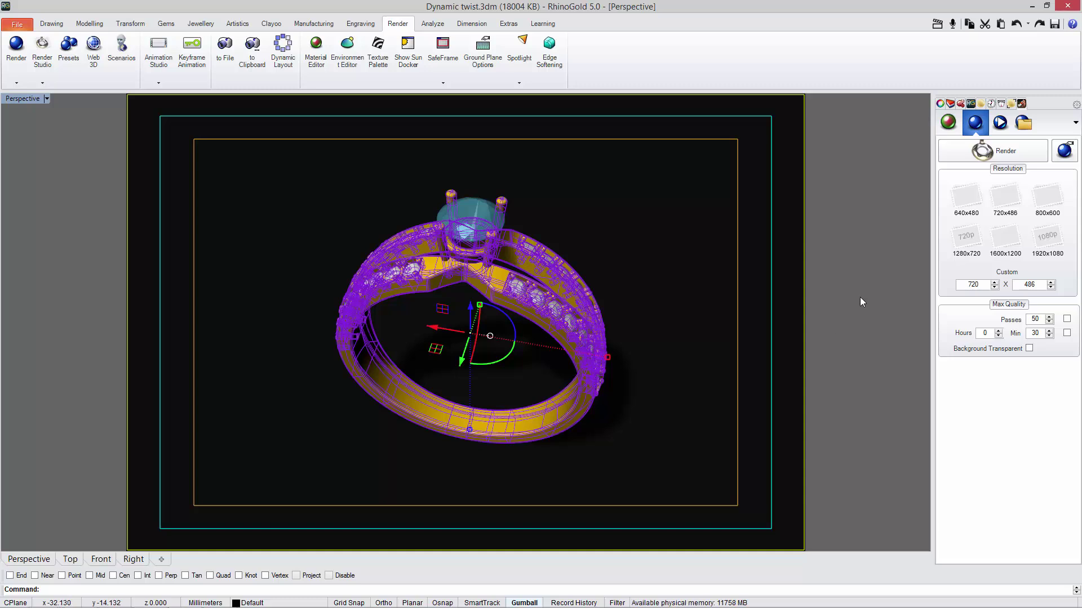
Step: Replace the ring's ground with the White - Smooth ground material
{"action": "left_click", "coordinate": [948, 128]}
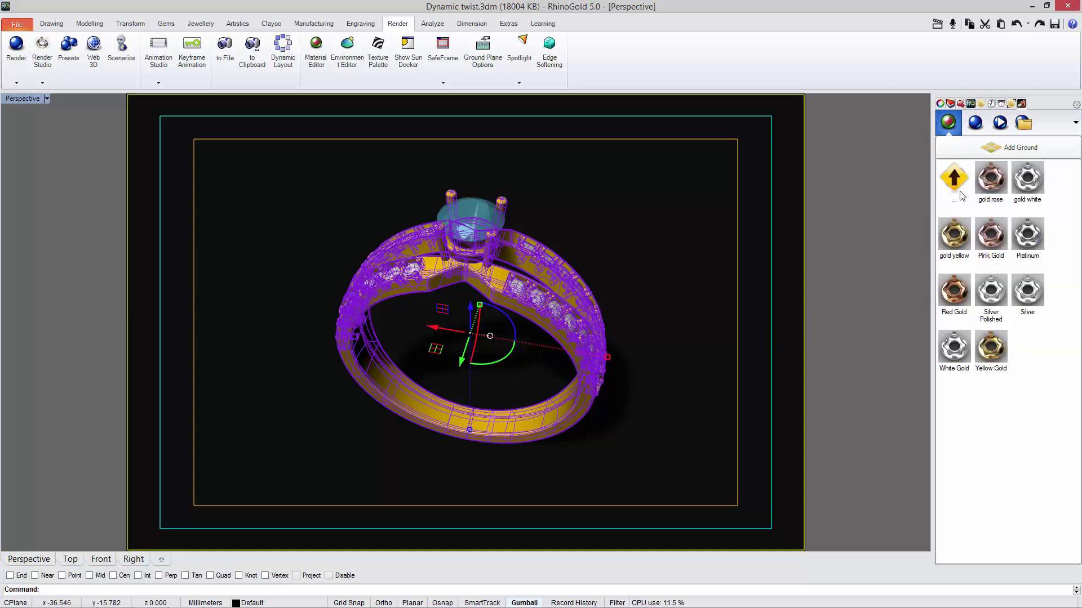
{"action": "double_click", "coordinate": [959, 192]}
{"action": "double_click", "coordinate": [1026, 241]}
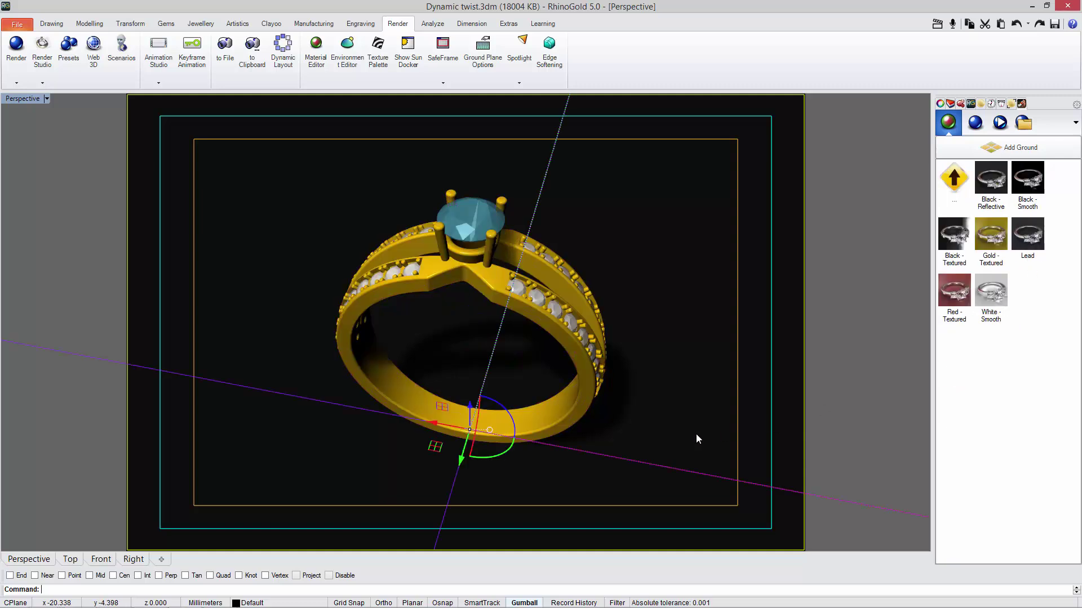
{"action": "double_click", "coordinate": [992, 300]}
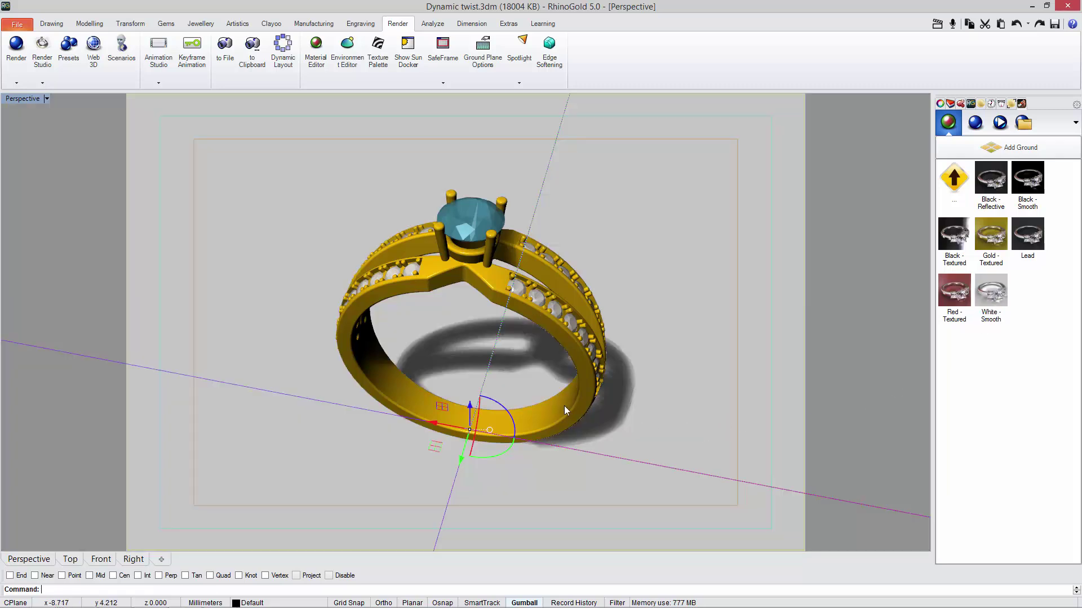
{"action": "right_click_drag", "start_coordinate": [563, 406], "coordinate": [620, 394]}
{"action": "left_click", "coordinate": [975, 122]}
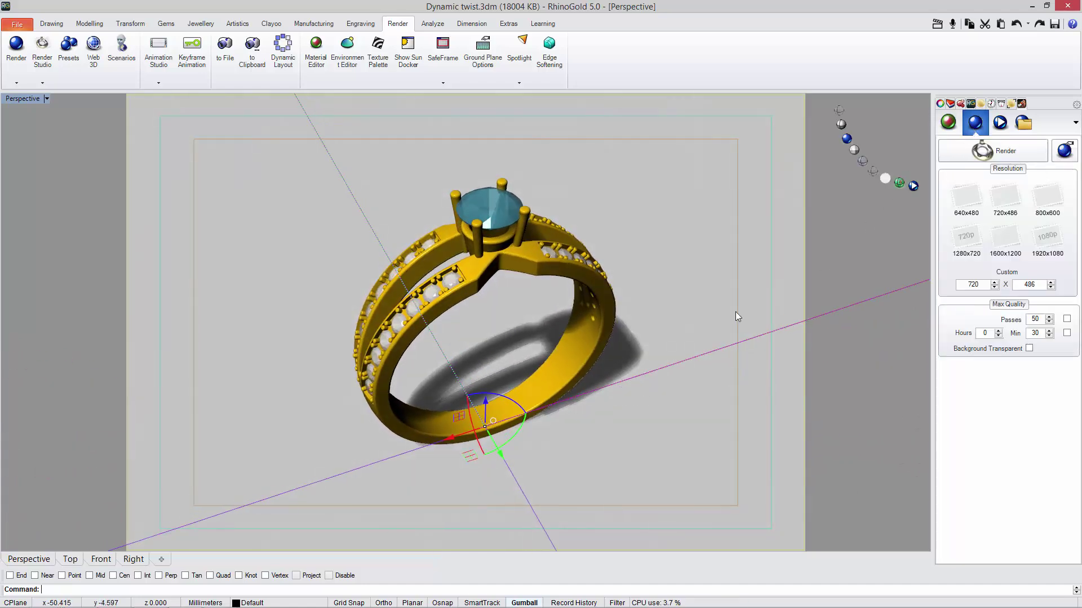
{"action": "right_click_drag", "start_coordinate": [677, 343], "coordinate": [678, 339]}
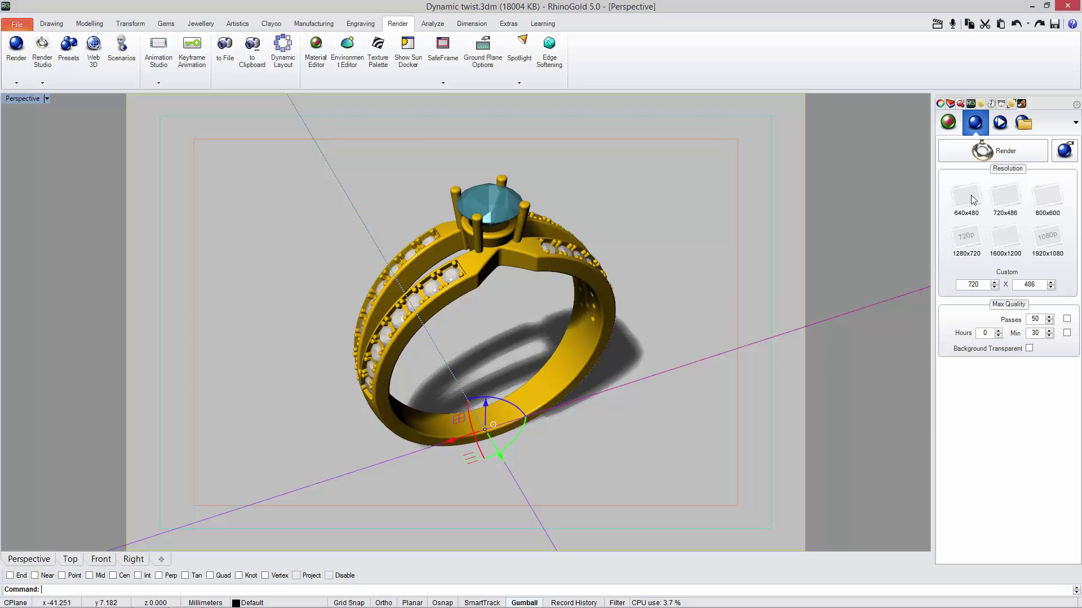
Step: Render the ring on the white floor in Arion, letting it reach 564 passes
{"action": "left_click", "coordinate": [984, 153]}
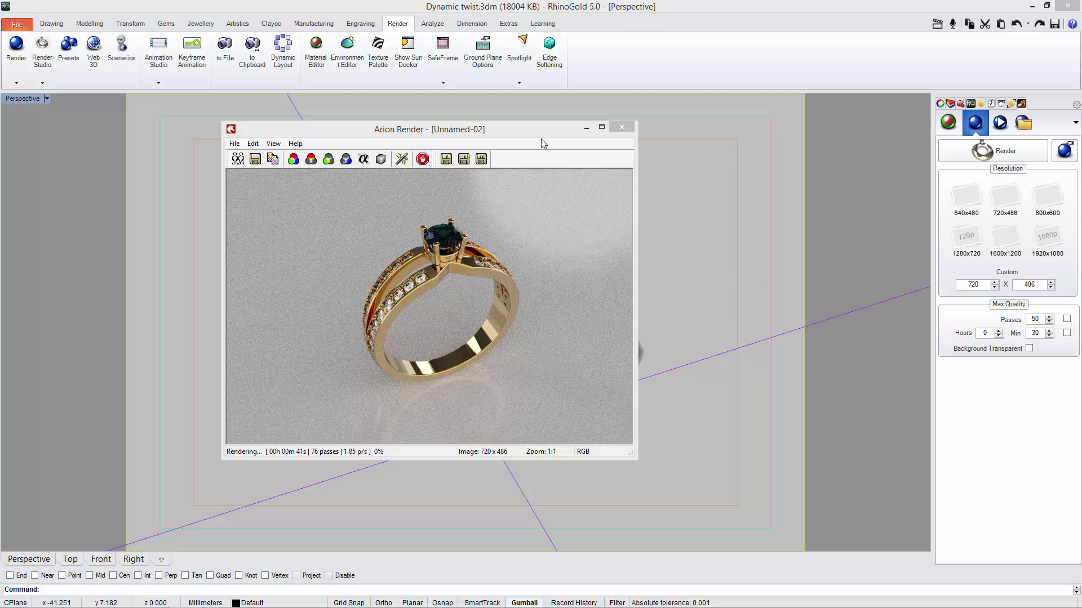
{"action": "left_click_drag", "start_coordinate": [542, 140], "coordinate": [574, 149]}
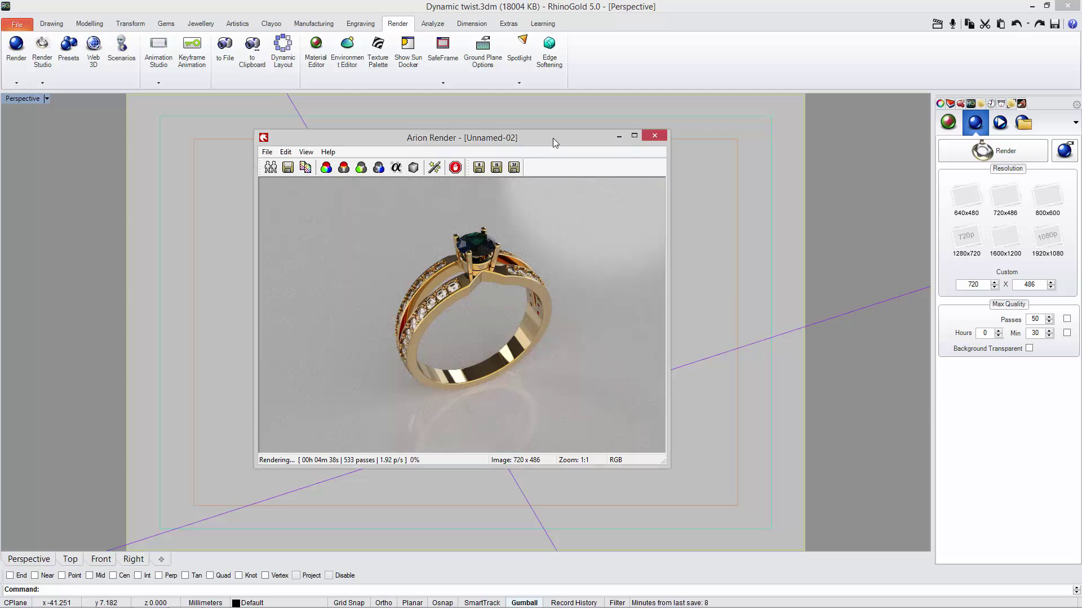
{"action": "left_click_drag", "start_coordinate": [552, 137], "coordinate": [565, 137]}
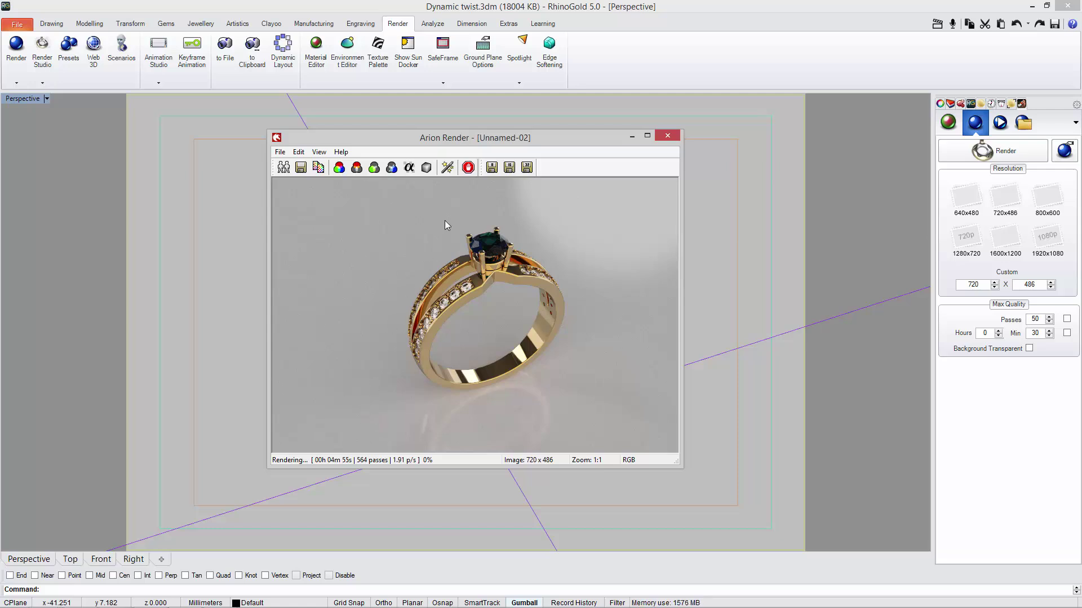
{"action": "left_click", "coordinate": [468, 168]}
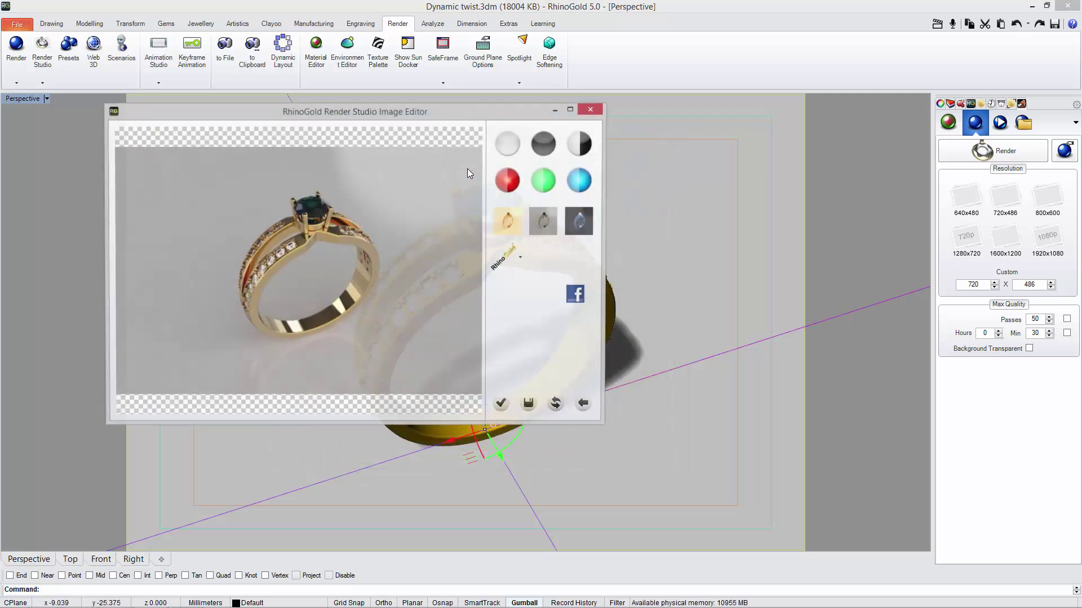
{"action": "left_click_drag", "start_coordinate": [424, 123], "coordinate": [483, 138]}
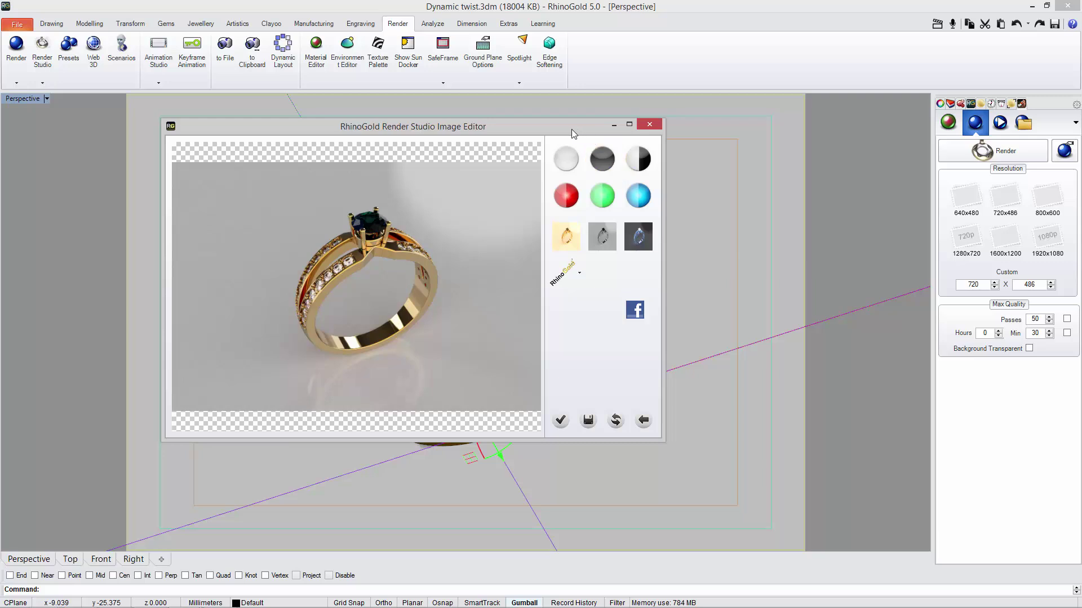
{"action": "left_click_drag", "start_coordinate": [571, 130], "coordinate": [597, 140]}
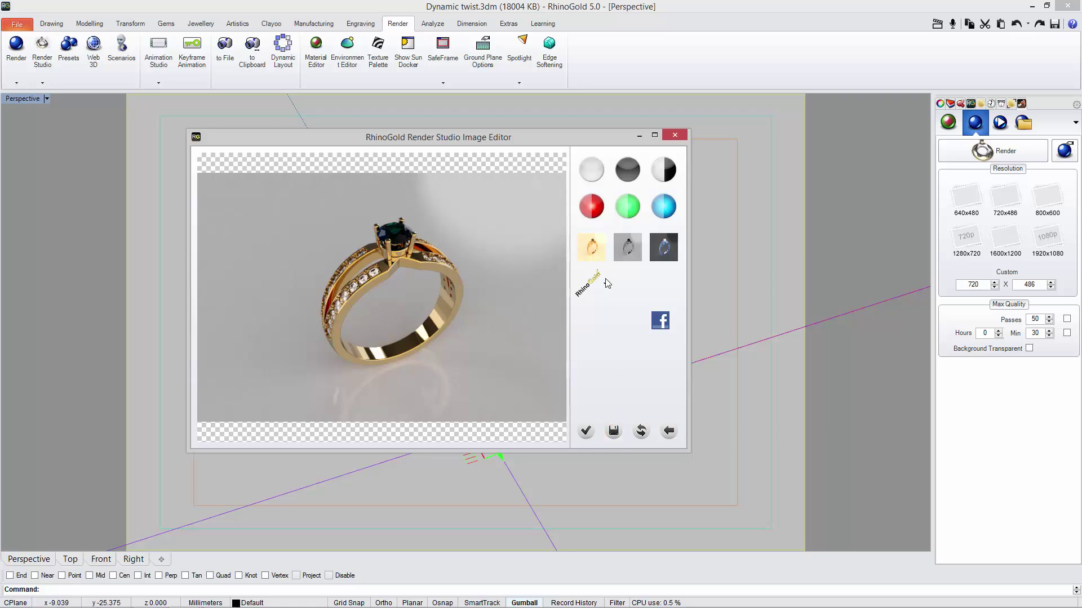
{"action": "left_click_drag", "start_coordinate": [582, 144], "coordinate": [599, 145]}
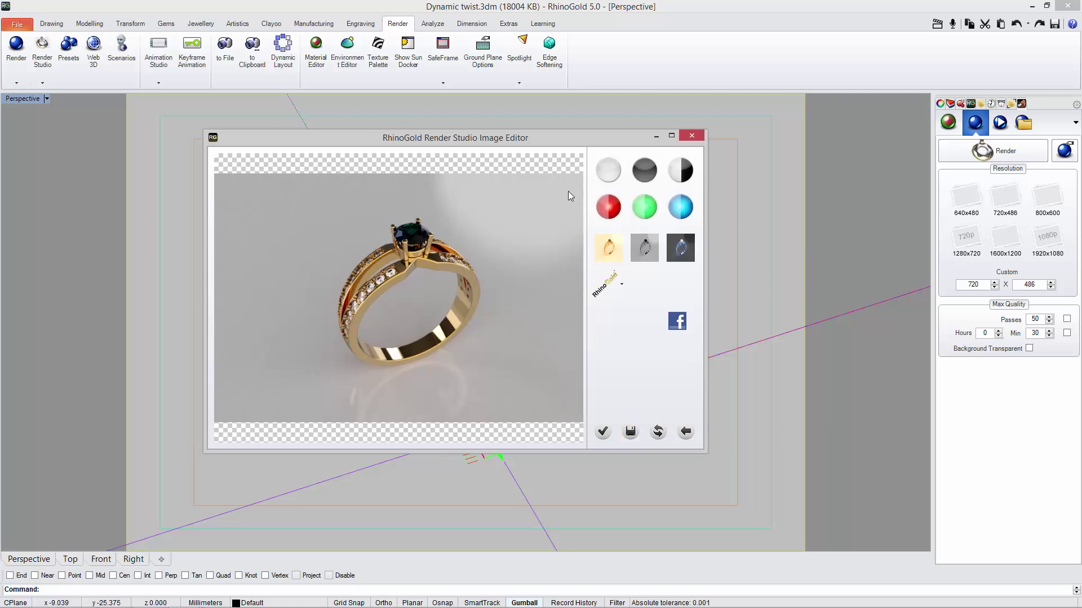